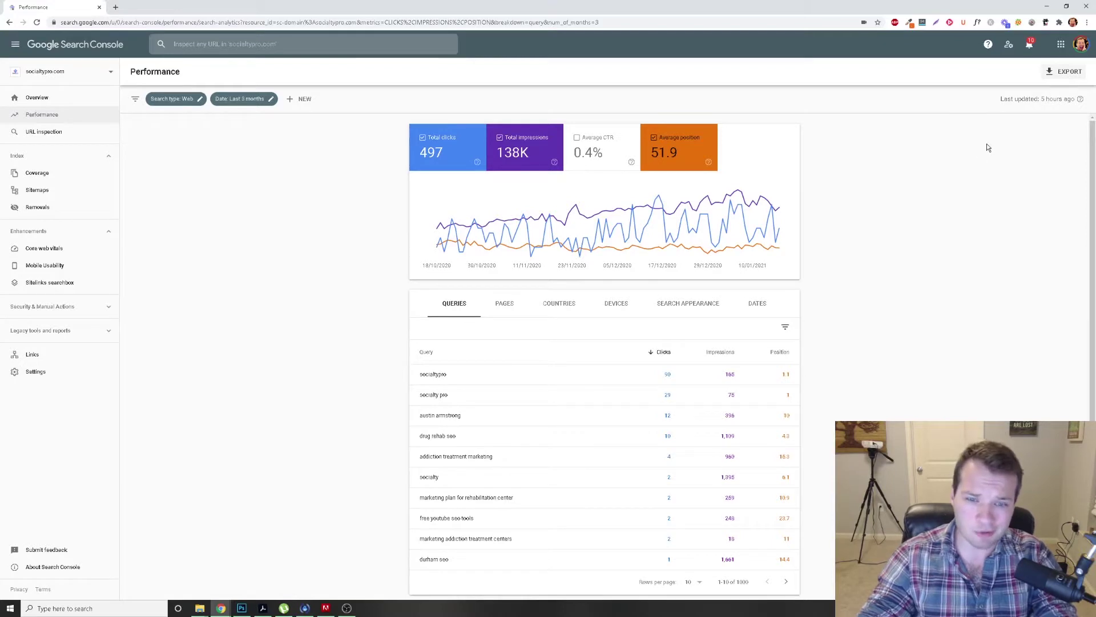
Look over the site property list and close it without switching sites
{"action": "scroll", "coordinate": [828, 286], "scroll_direction": "down", "scroll_amount": 1}
{"action": "scroll", "coordinate": [694, 343], "scroll_direction": "up", "scroll_amount": 1}
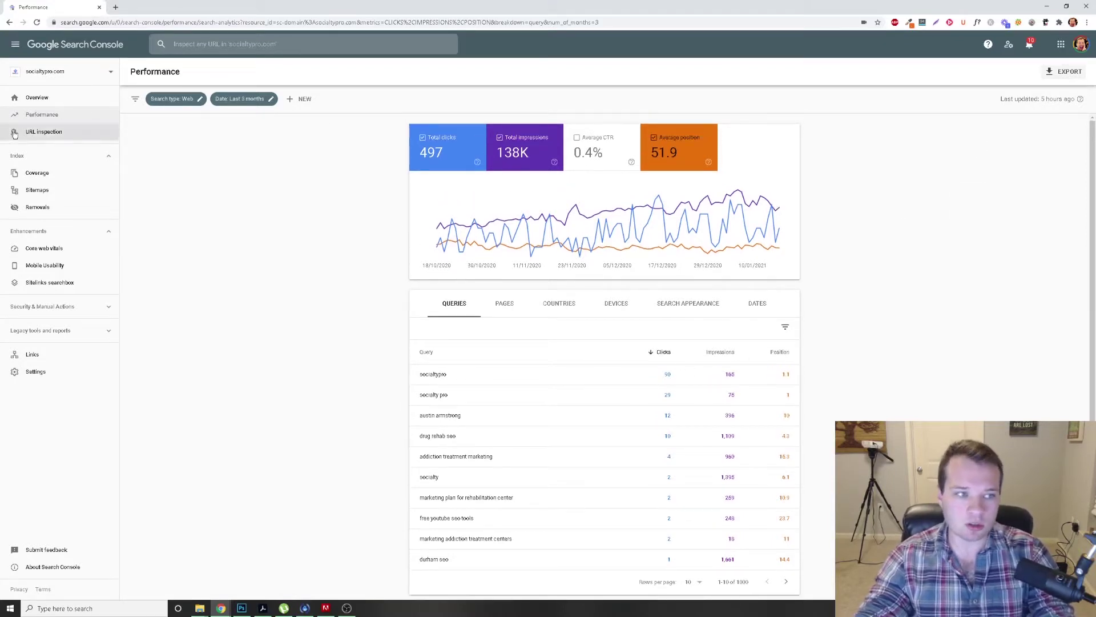
{"action": "scroll", "coordinate": [440, 316], "scroll_direction": "down", "scroll_amount": 1}
{"action": "scroll", "coordinate": [383, 428], "scroll_direction": "up", "scroll_amount": 1}
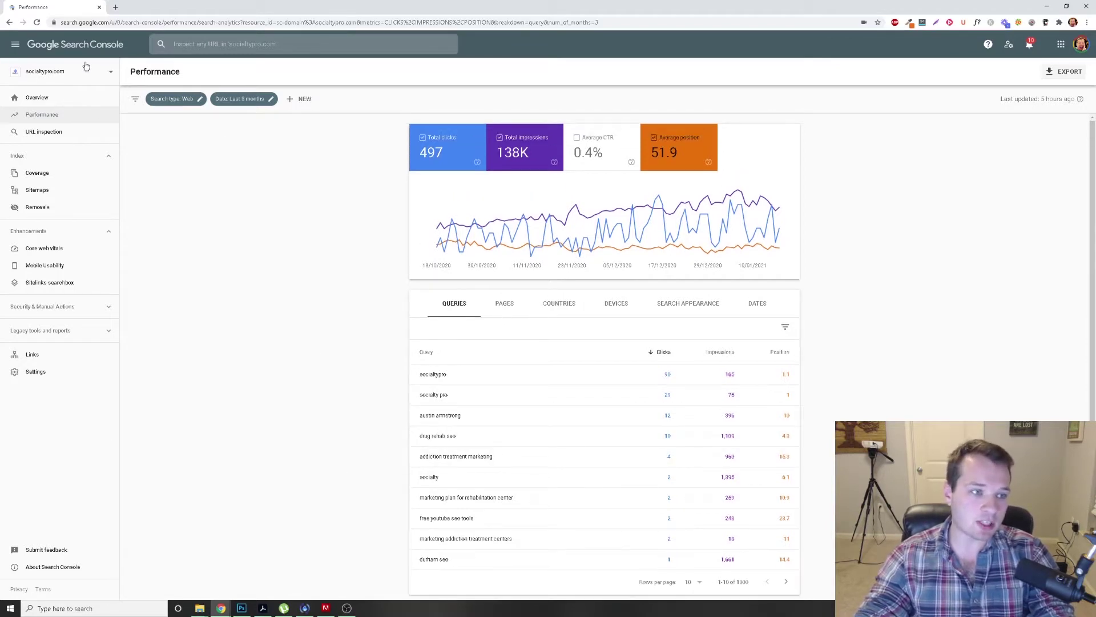
{"action": "left_click", "coordinate": [103, 76]}
{"action": "scroll", "coordinate": [98, 154], "scroll_direction": "down", "scroll_amount": 1}
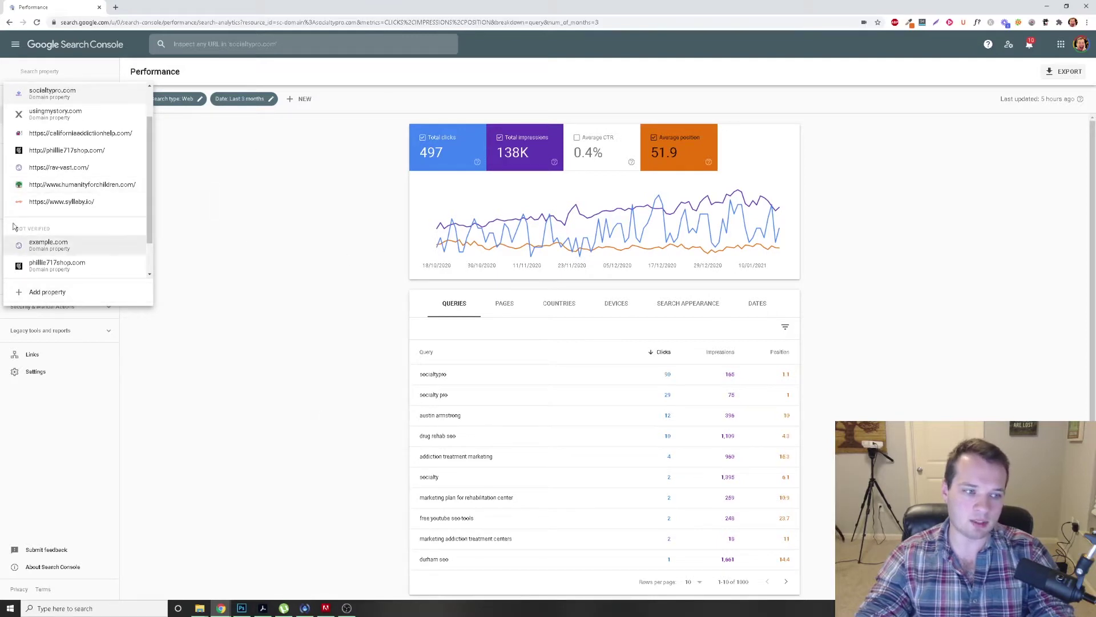
{"action": "left_click", "coordinate": [313, 257]}
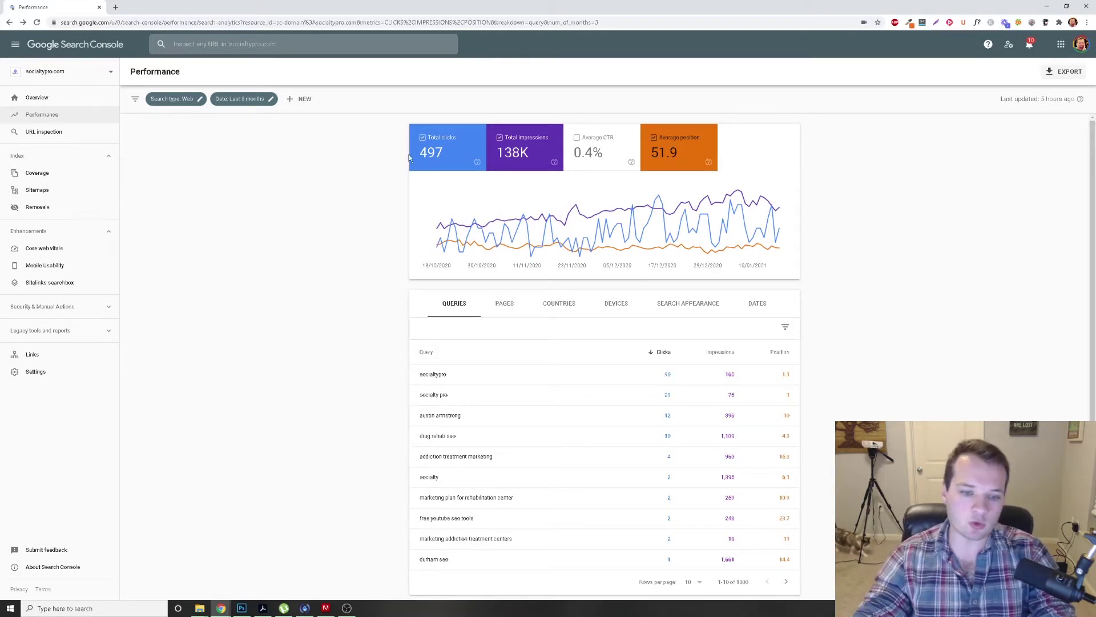
Hide the Average position metric from the chart and table, then show it again
{"action": "scroll", "coordinate": [483, 171], "scroll_direction": "down", "scroll_amount": 1}
{"action": "scroll", "coordinate": [229, 117], "scroll_direction": "up", "scroll_amount": 1}
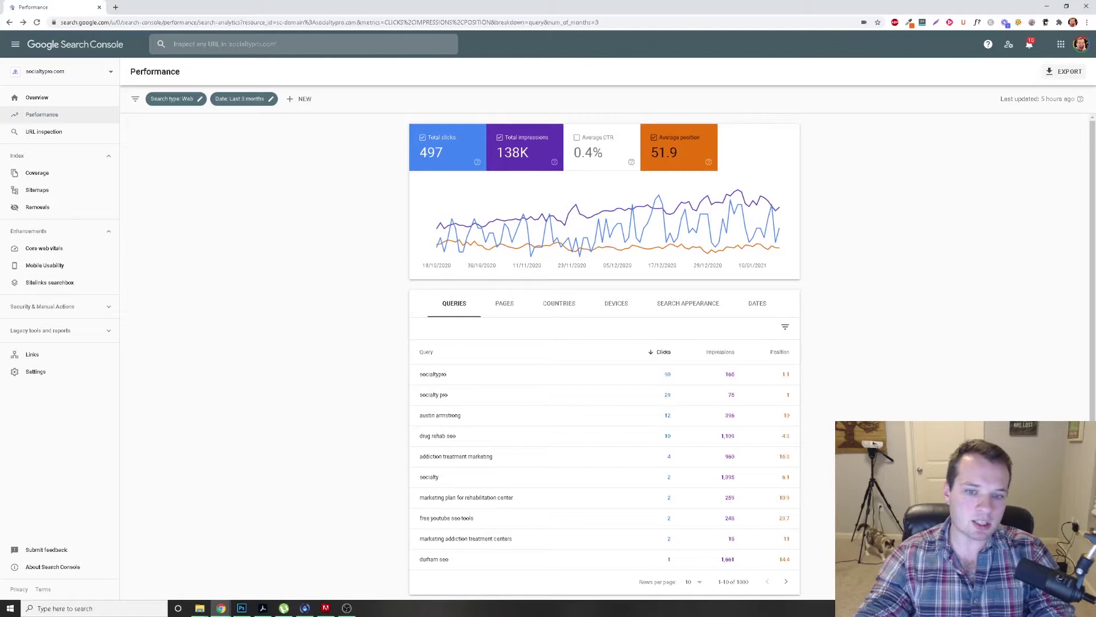
{"action": "left_click", "coordinate": [678, 147]}
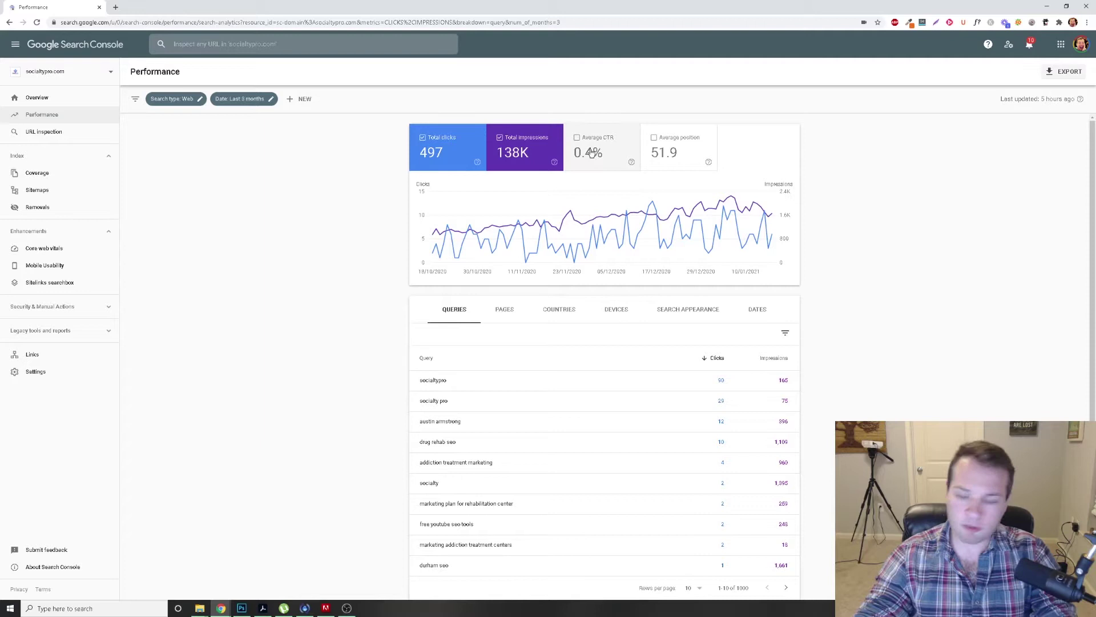
{"action": "left_click", "coordinate": [685, 146]}
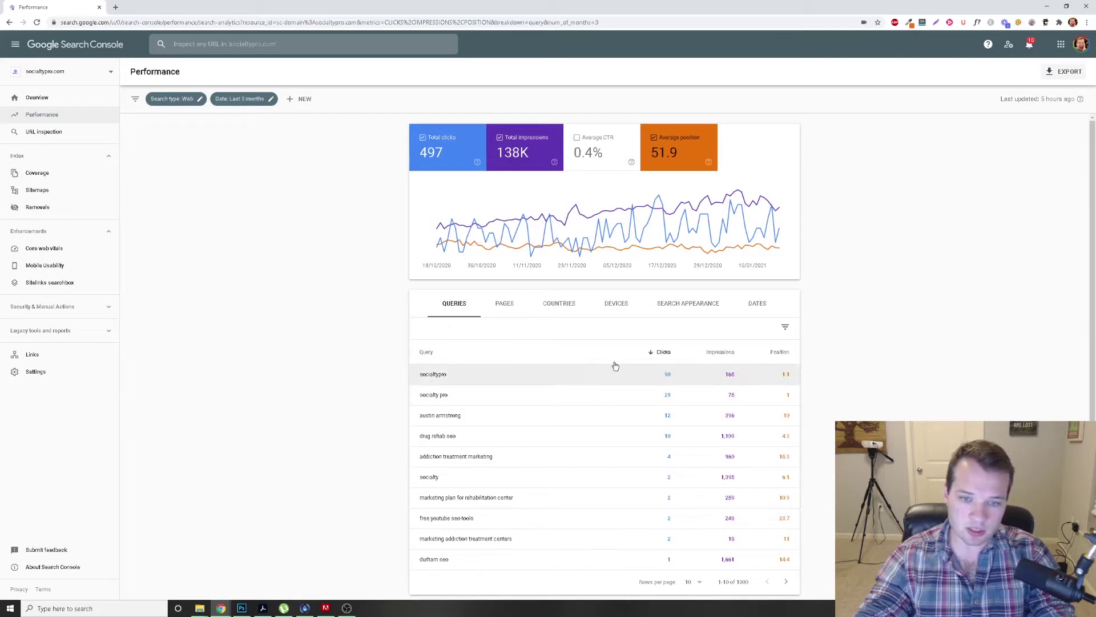
{"action": "scroll", "coordinate": [560, 396], "scroll_direction": "down", "scroll_amount": 1}
{"action": "scroll", "coordinate": [533, 413], "scroll_direction": "up", "scroll_amount": 1}
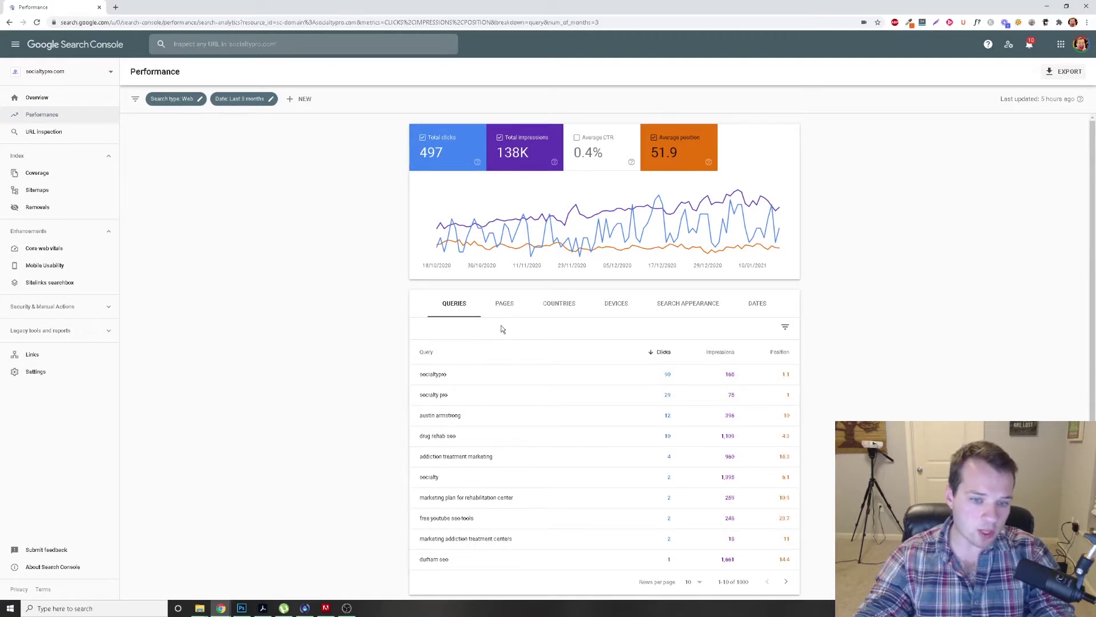
Break the table down by page URL and show 50 rows per page
{"action": "left_click", "coordinate": [503, 309]}
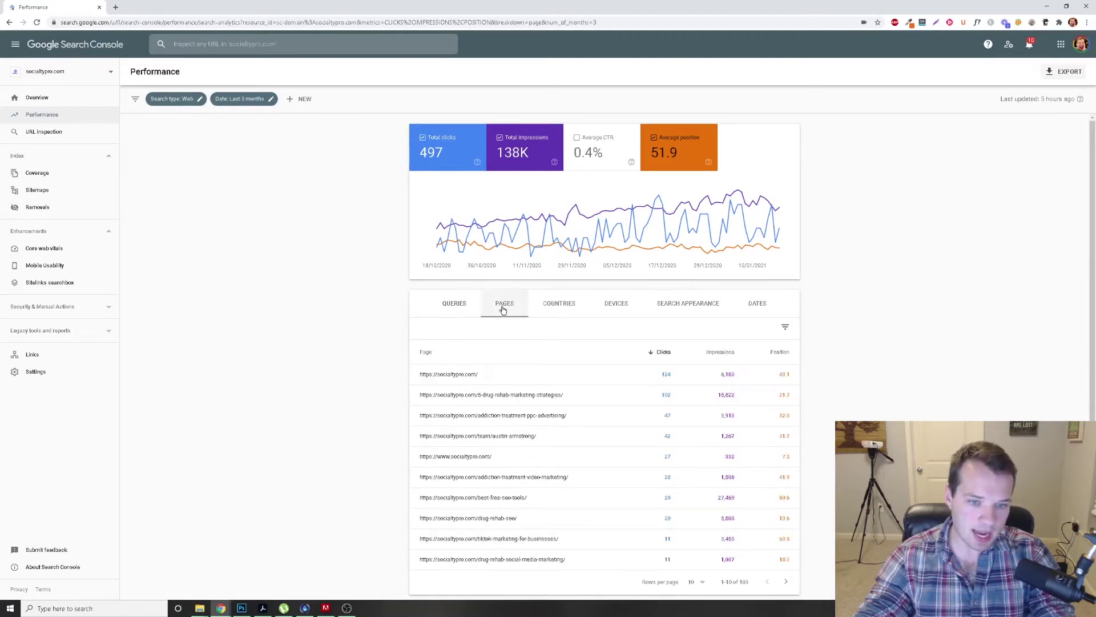
{"action": "scroll", "coordinate": [698, 553], "scroll_direction": "down", "scroll_amount": 1}
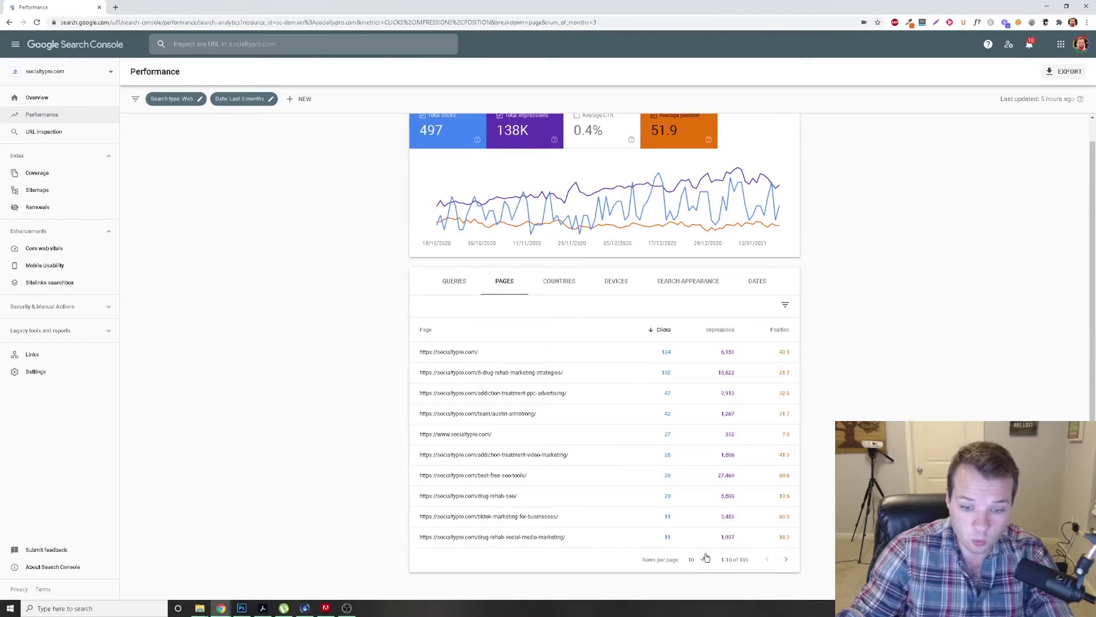
{"action": "left_click", "coordinate": [701, 559]}
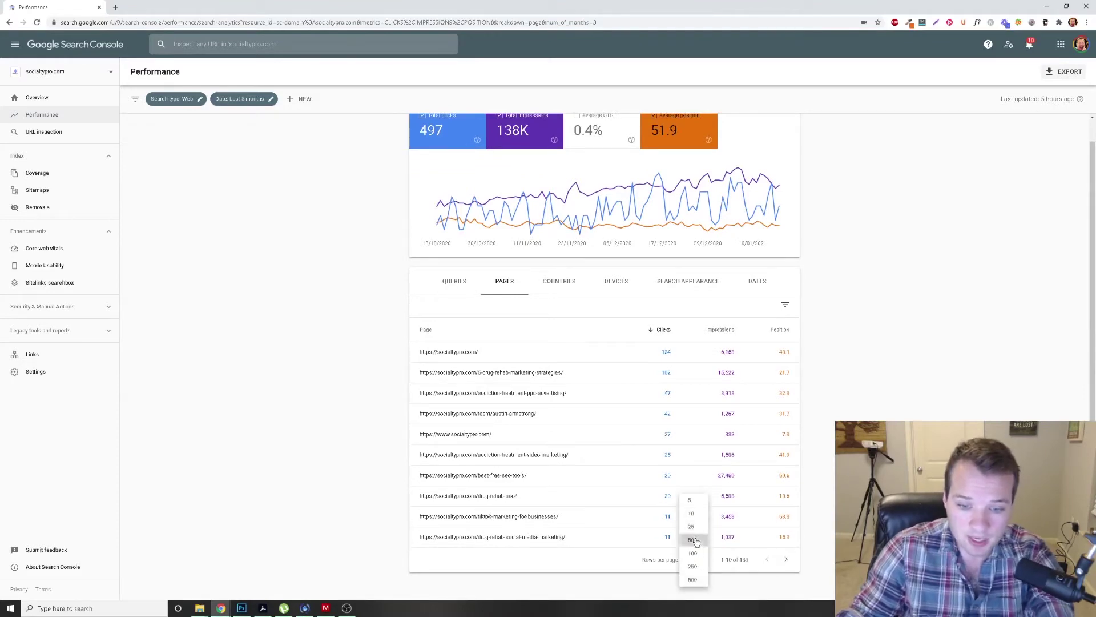
{"action": "left_click", "coordinate": [698, 539]}
{"action": "scroll", "coordinate": [687, 301], "scroll_direction": "down", "scroll_amount": 4}
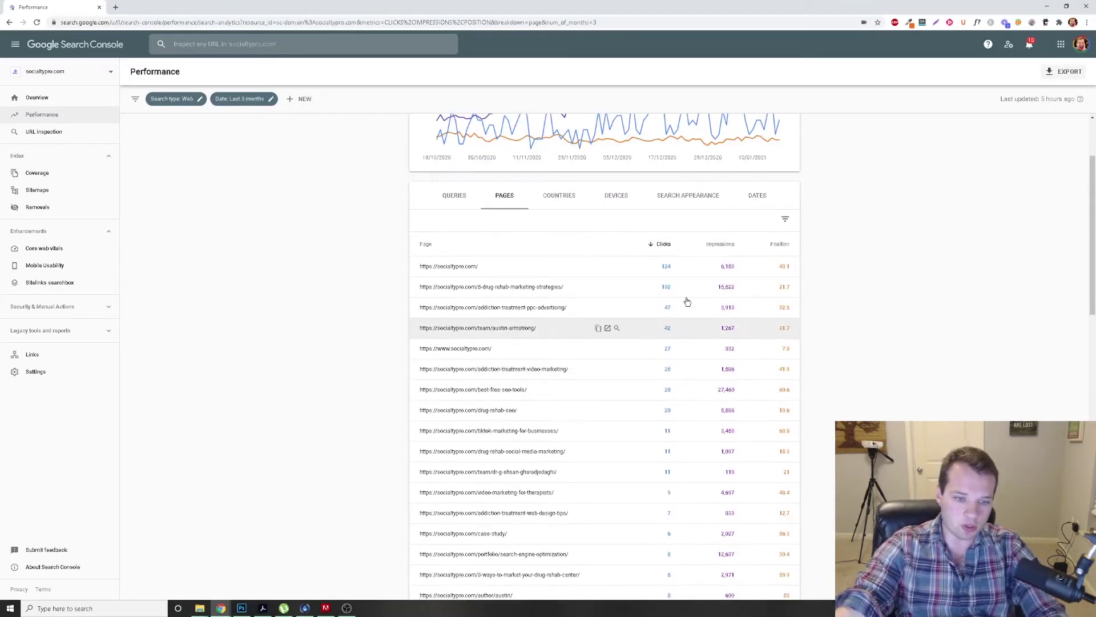
{"action": "scroll", "coordinate": [695, 328], "scroll_direction": "up", "scroll_amount": 4}
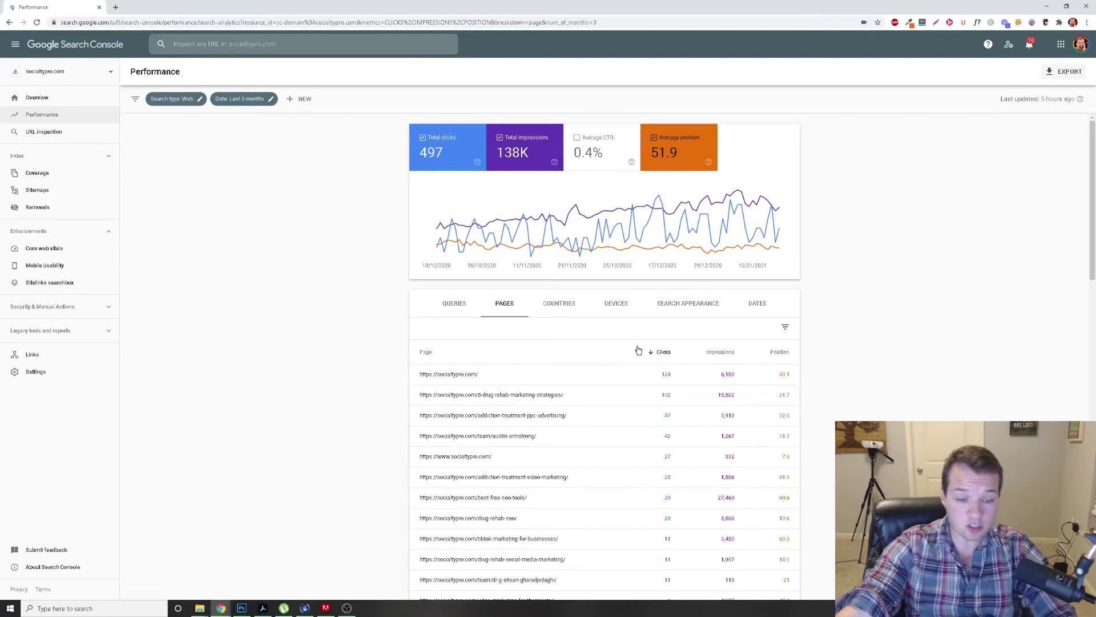
{"action": "scroll", "coordinate": [645, 375], "scroll_direction": "down", "scroll_amount": 1}
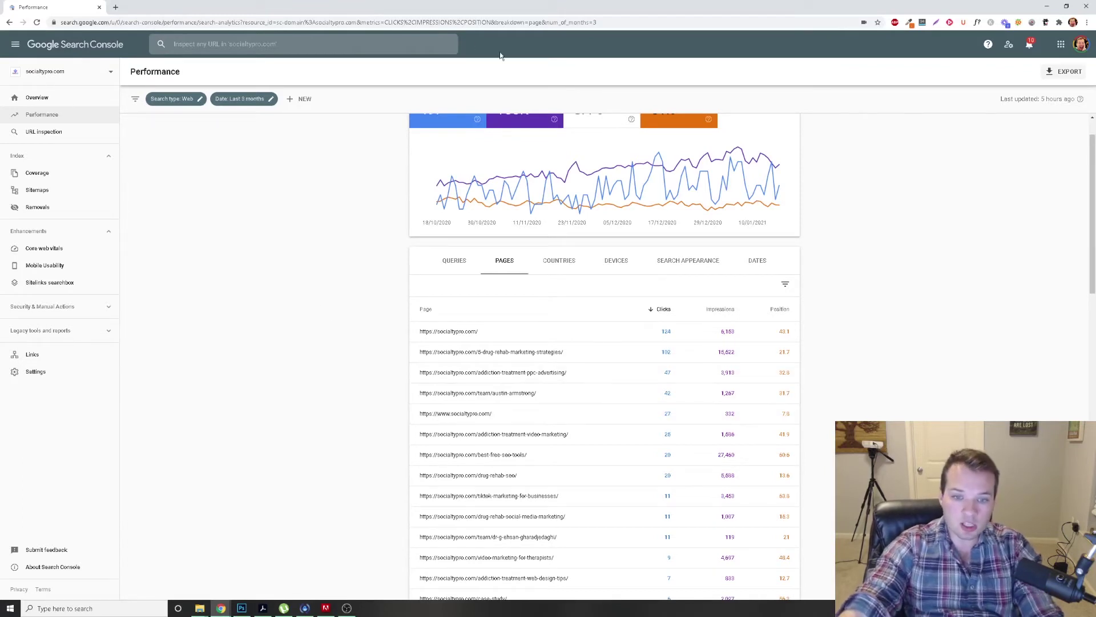
{"action": "scroll", "coordinate": [331, 222], "scroll_direction": "up", "scroll_amount": 1}
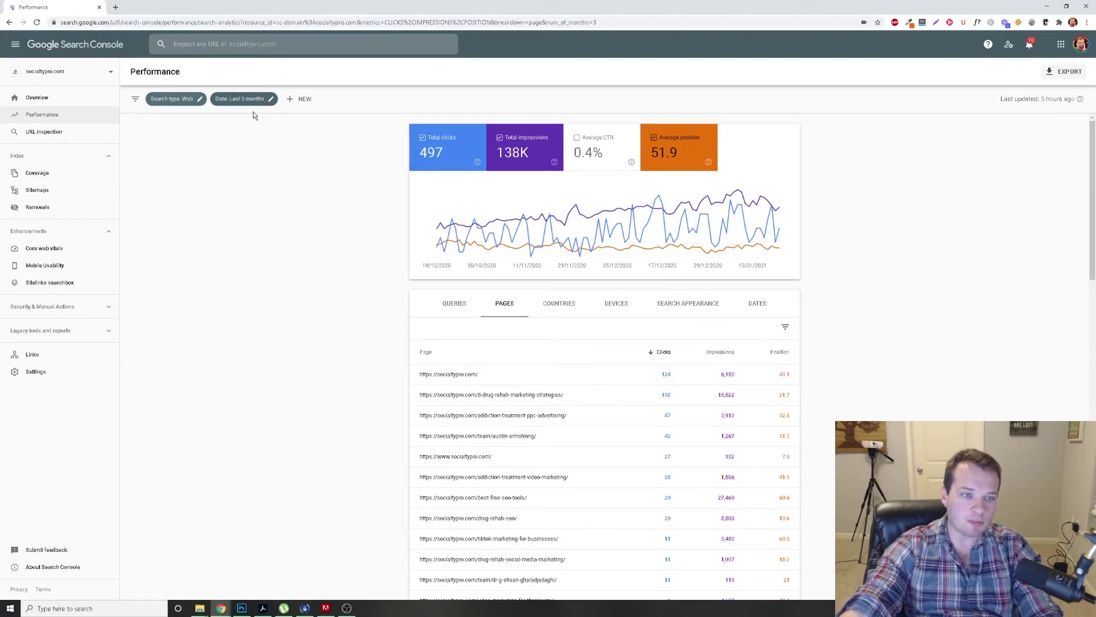
Apply the Last 28 days date range to the Performance report
{"action": "left_click", "coordinate": [272, 100]}
{"action": "left_click", "coordinate": [486, 280]}
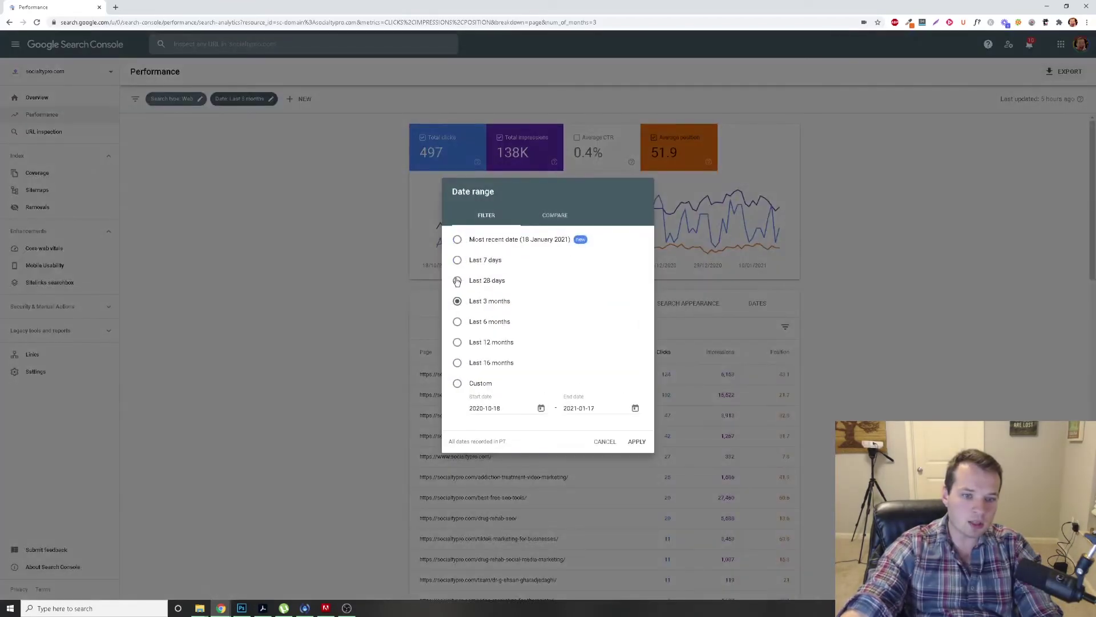
{"action": "left_click", "coordinate": [637, 441]}
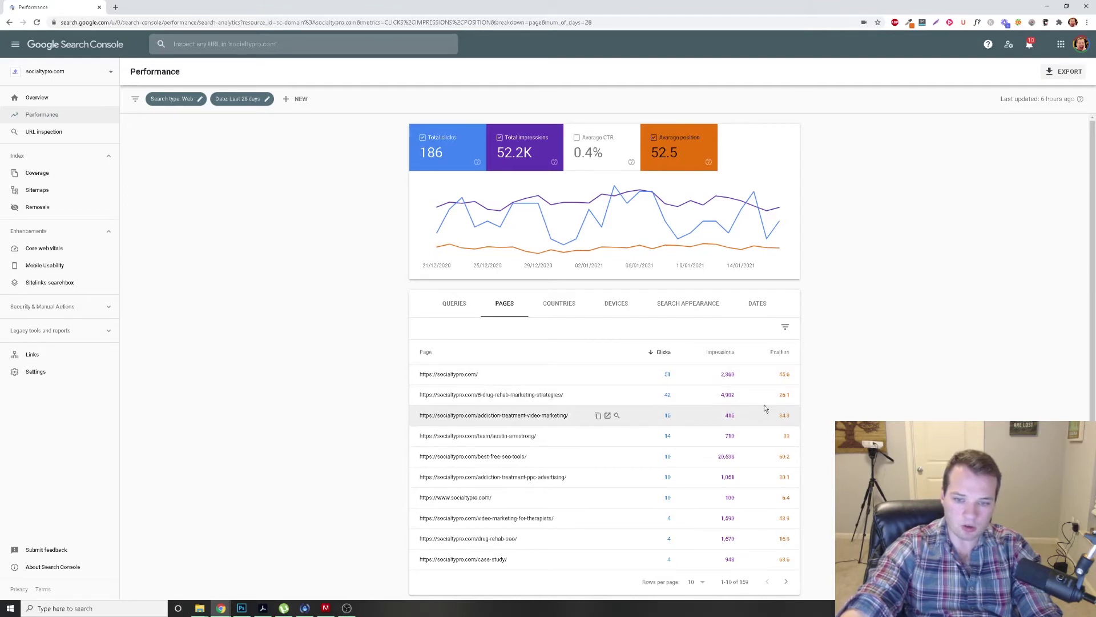
Filter to the 5-drug-rehab-marketing-strategies page and list its search queries
{"action": "left_click", "coordinate": [531, 398]}
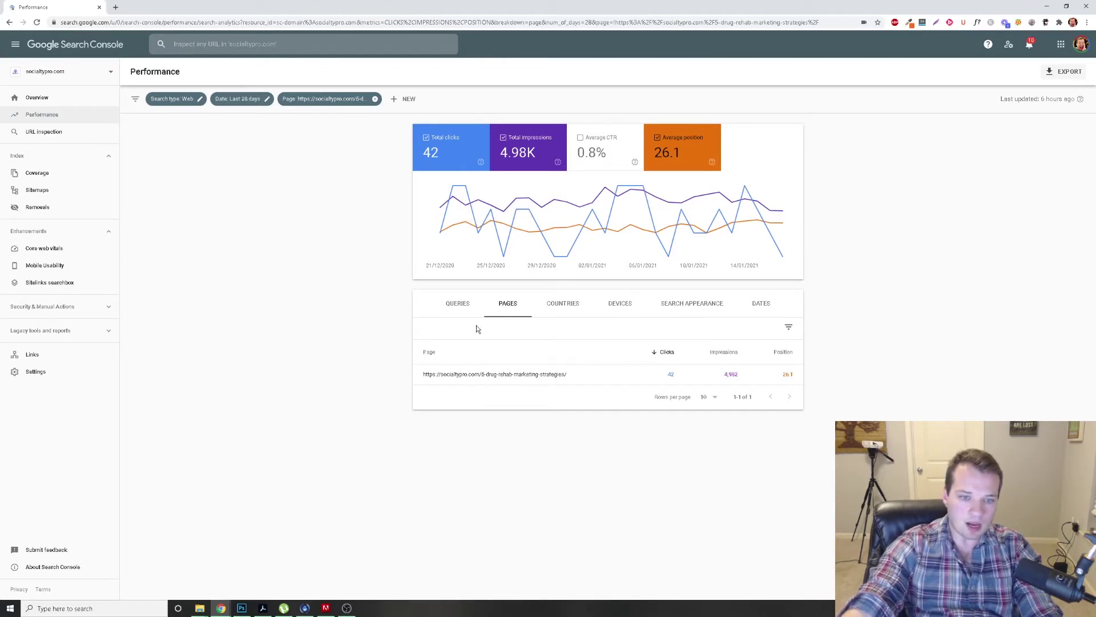
{"action": "left_click", "coordinate": [455, 308]}
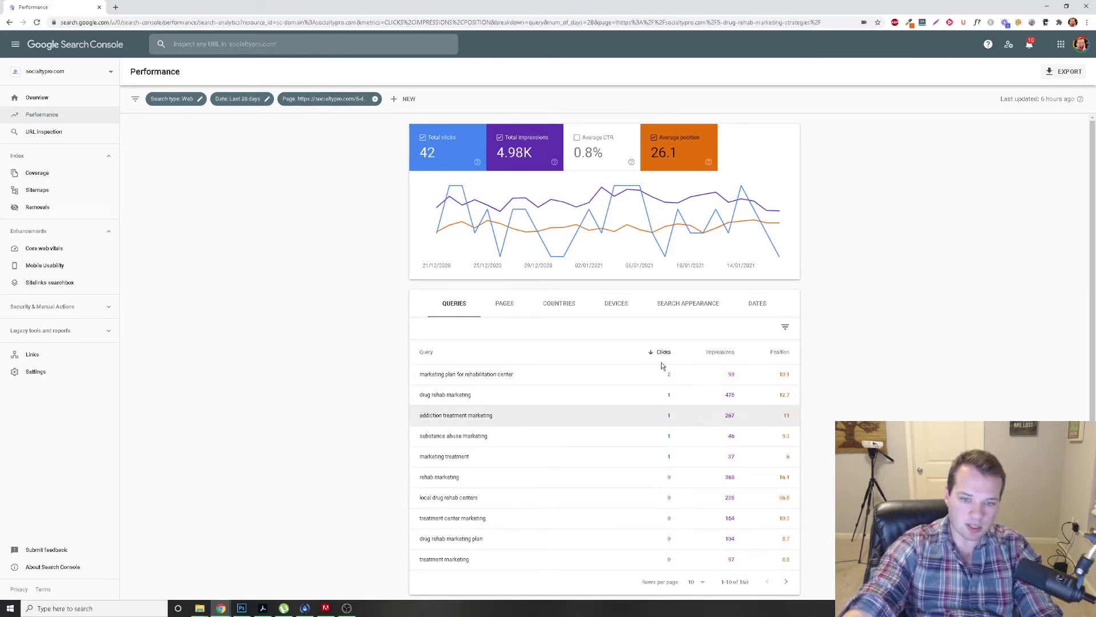
Sort the page's queries by Impressions, highest first, with 'drug rehab marketing' on top
{"action": "left_click", "coordinate": [721, 352]}
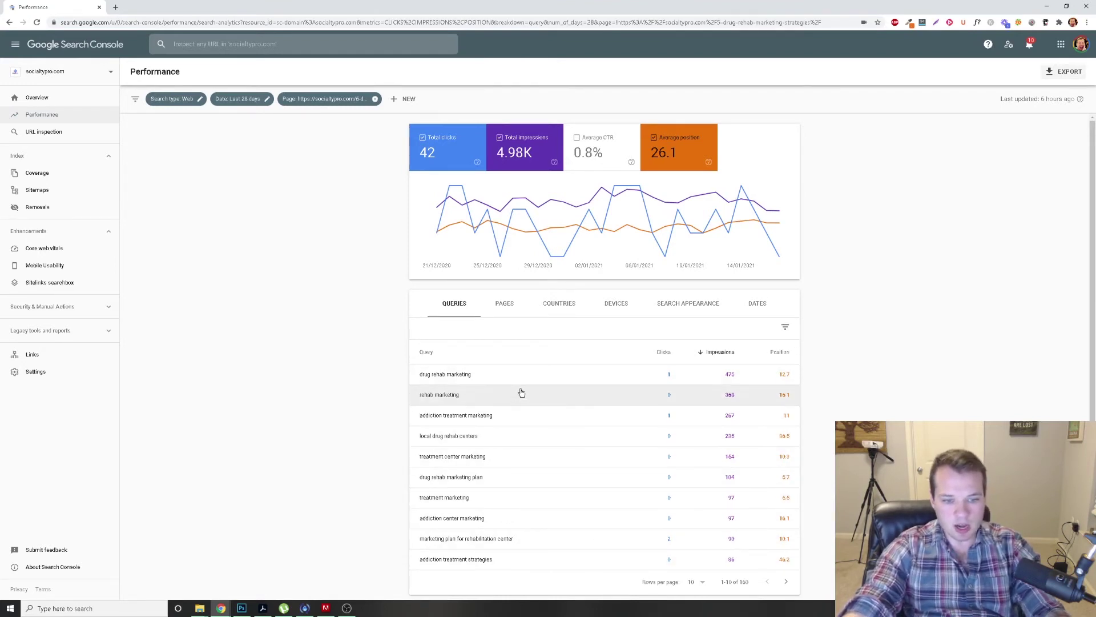
{"action": "scroll", "coordinate": [509, 383], "scroll_direction": "down", "scroll_amount": 1}
{"action": "scroll", "coordinate": [514, 400], "scroll_direction": "up", "scroll_amount": 1}
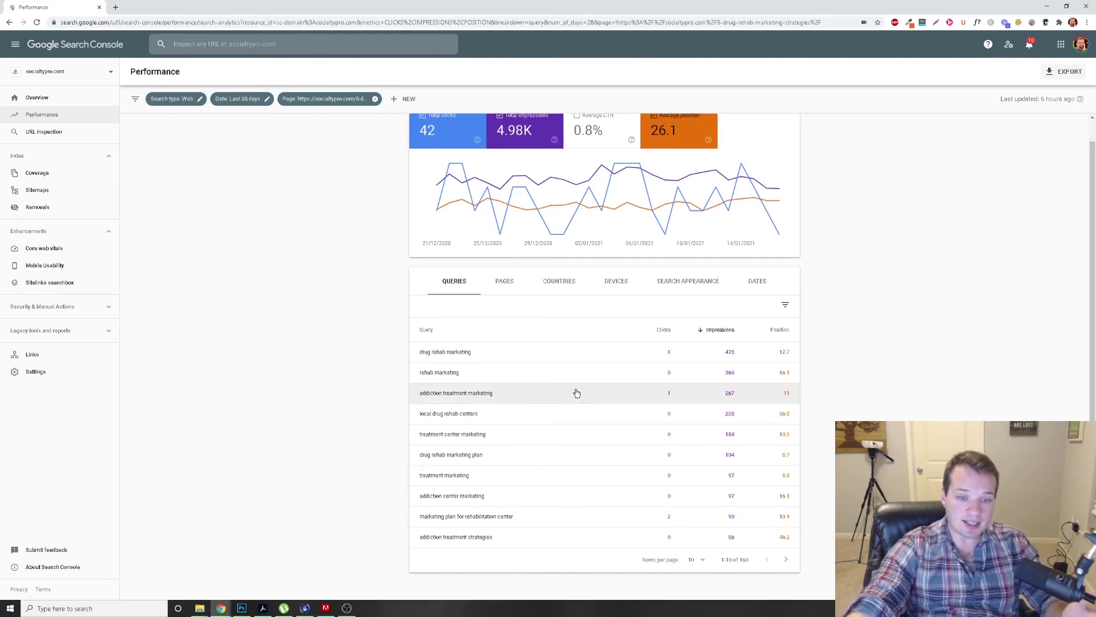
{"action": "scroll", "coordinate": [575, 392], "scroll_direction": "down", "scroll_amount": 1}
{"action": "scroll", "coordinate": [607, 396], "scroll_direction": "up", "scroll_amount": 1}
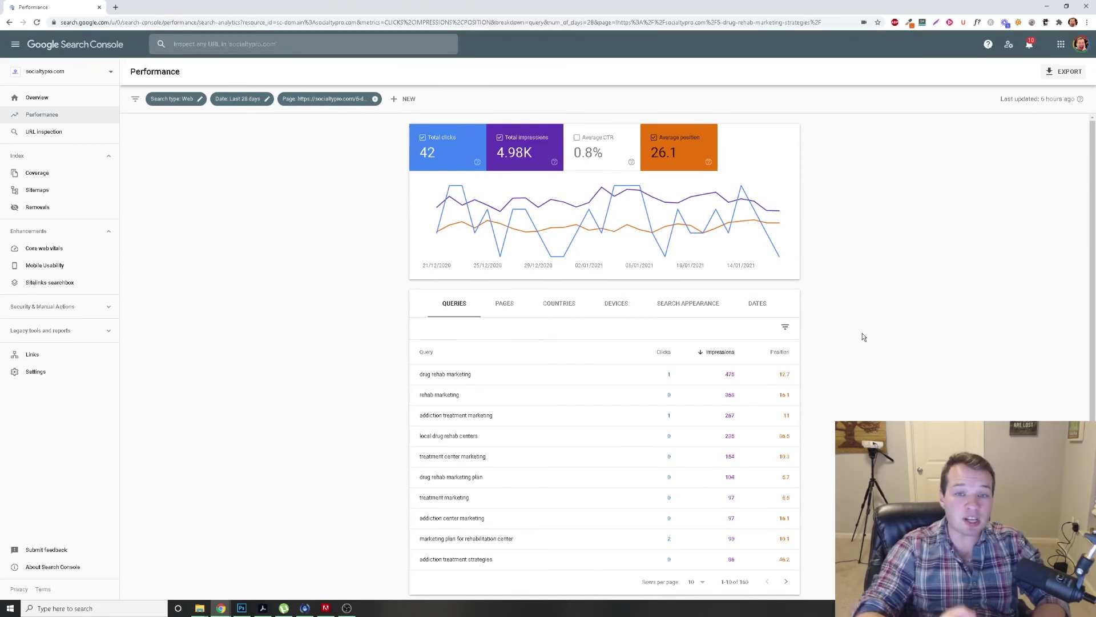
Return to the Pages breakdown and remove the Page filter to list all URLs
{"action": "left_click", "coordinate": [507, 305]}
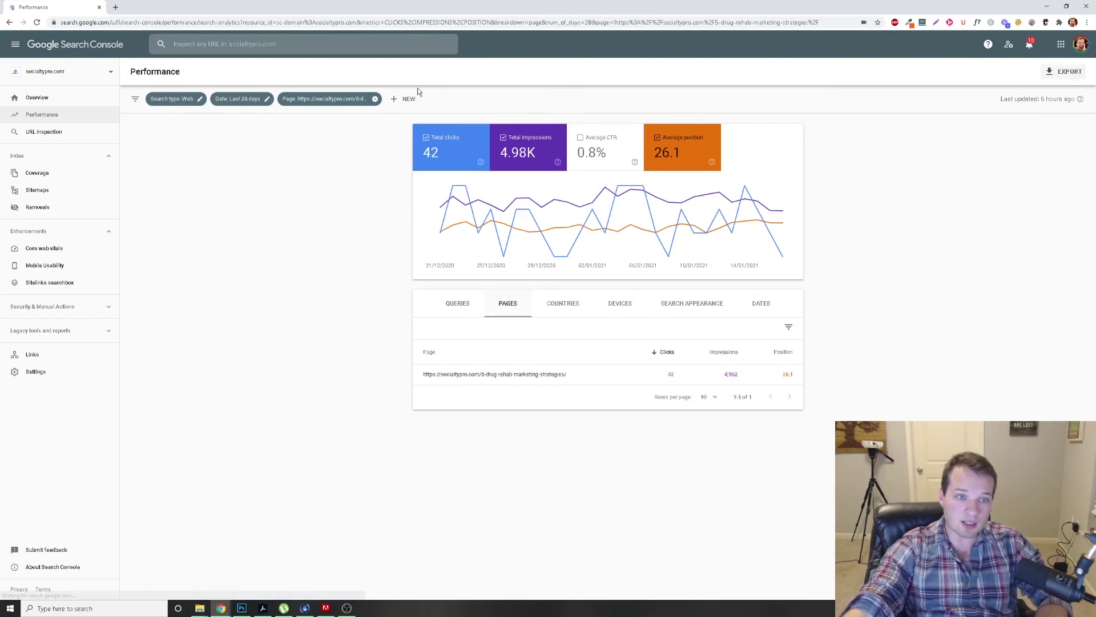
{"action": "left_click", "coordinate": [375, 98]}
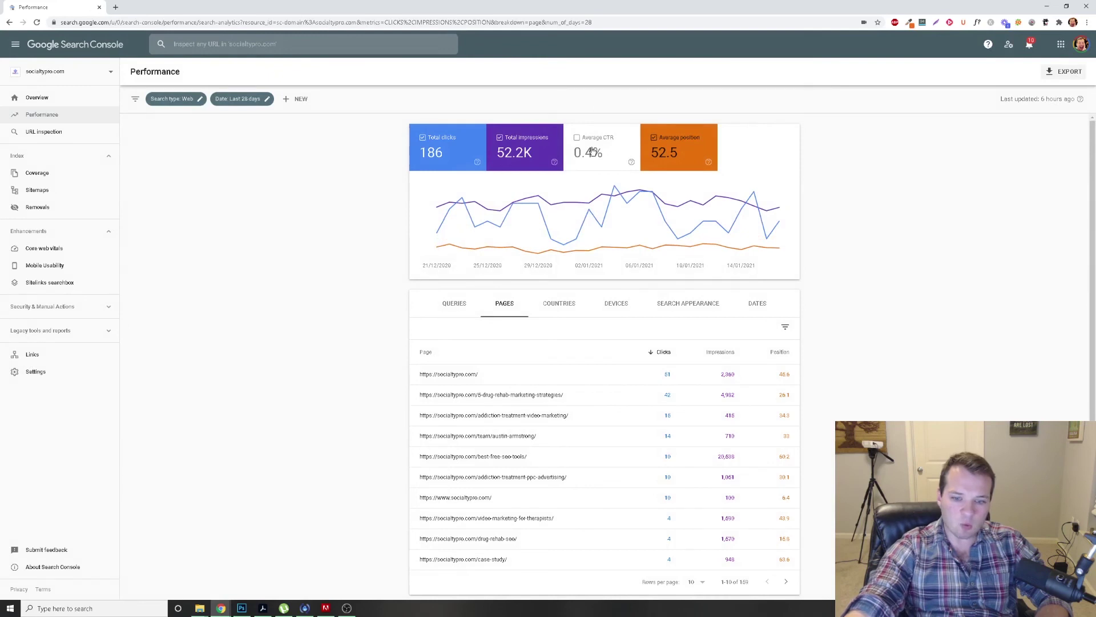
{"action": "scroll", "coordinate": [658, 337], "scroll_direction": "down", "scroll_amount": 1}
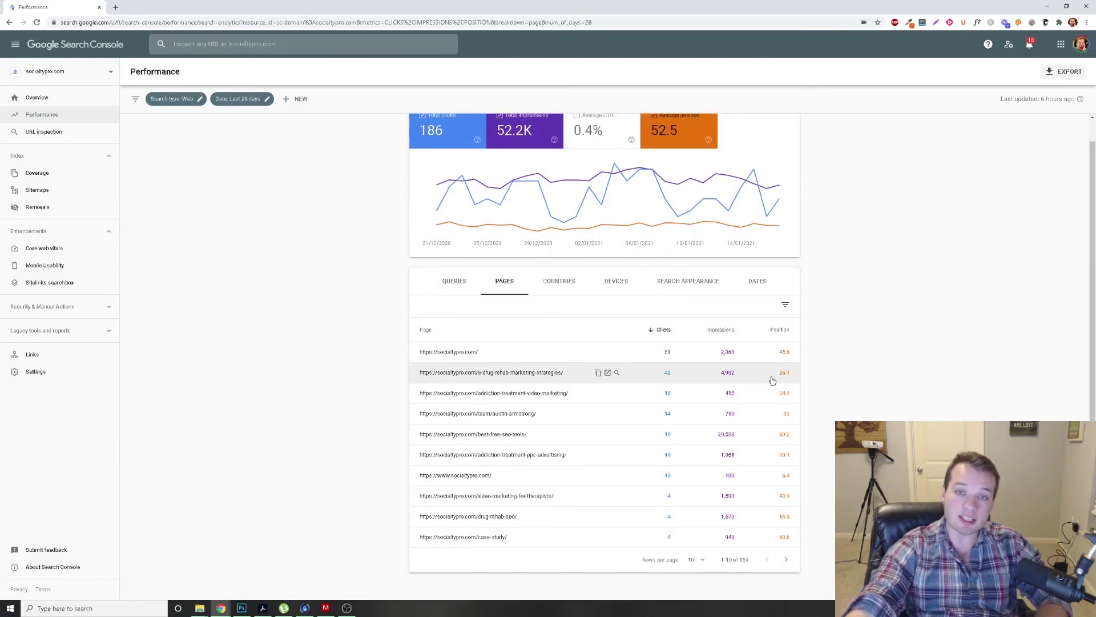